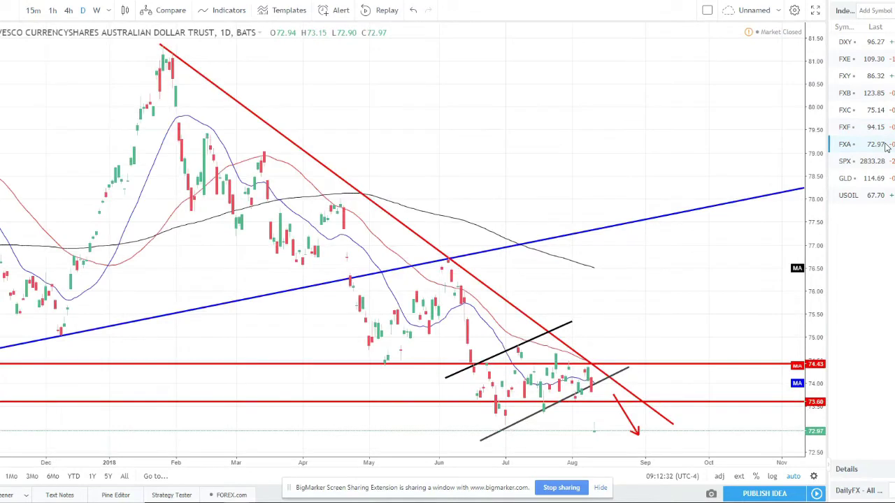
- Select the FXA chart's red downward projection arrow, then move to Finviz's NZD futures page
scroll(517, 363, "up", 2)
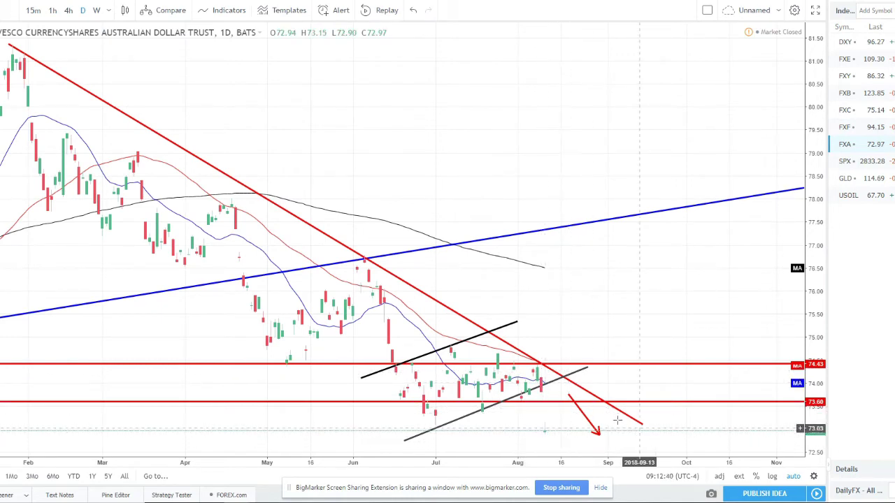
left_click(582, 418)
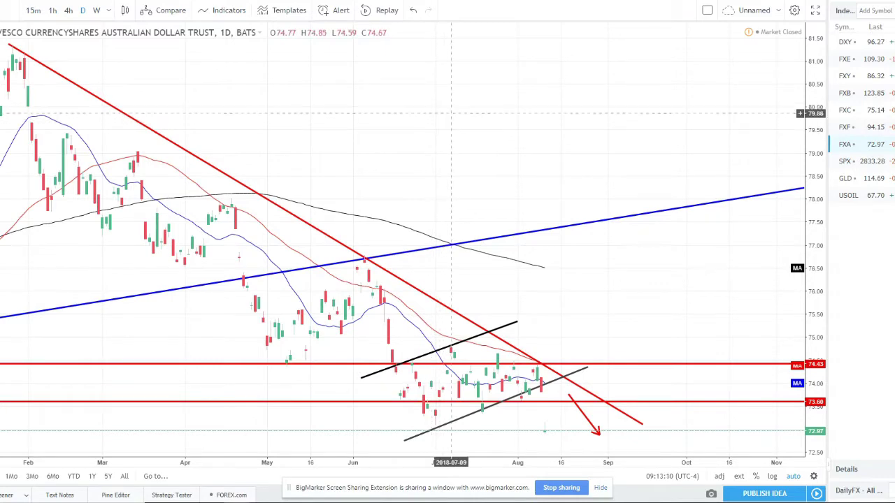
key("ctrl+Tab")
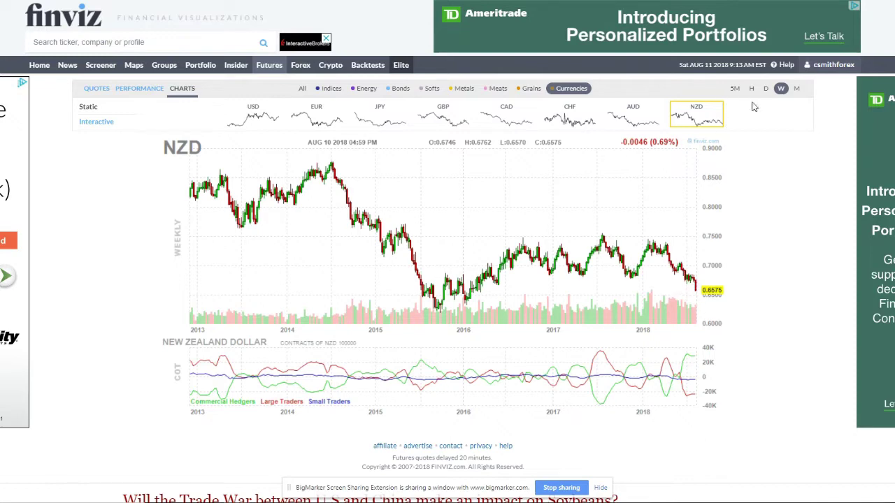
- Show Finviz's NZD futures on daily bars, then open the SPX daily chart in TradingView
left_click(768, 88)
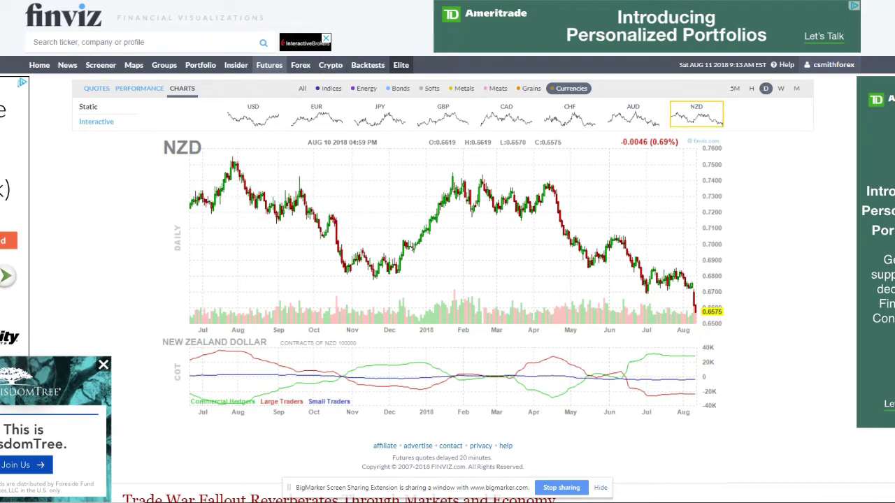
key("ctrl+Tab")
left_click(867, 161)
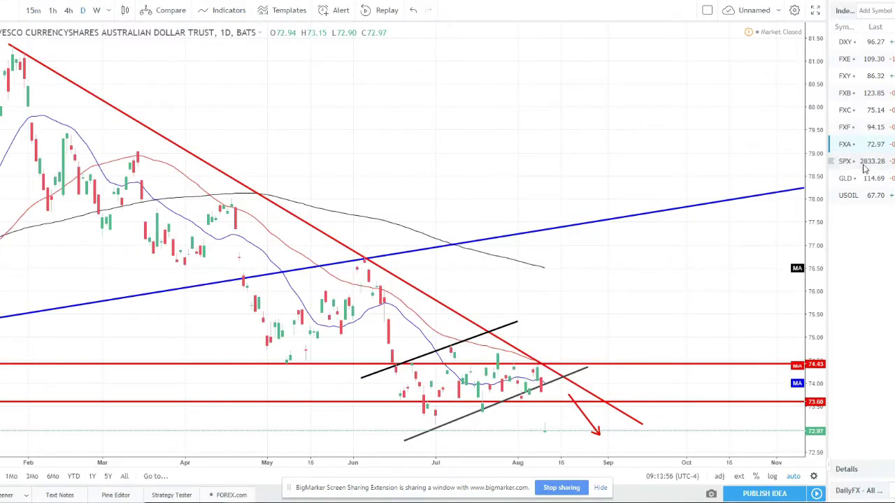
- Move the S&P 500's red horizontal level up to the 2874.41 January high
scroll(476, 245, "down", 2)
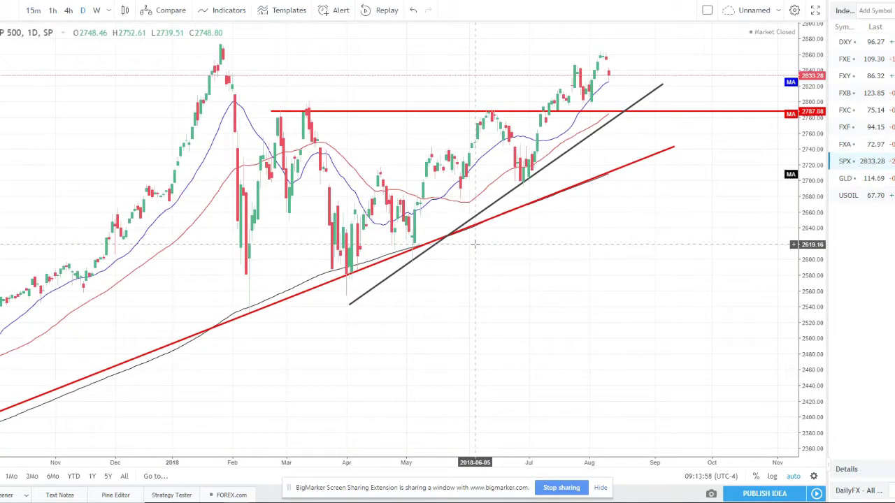
scroll(475, 244, "up", 1)
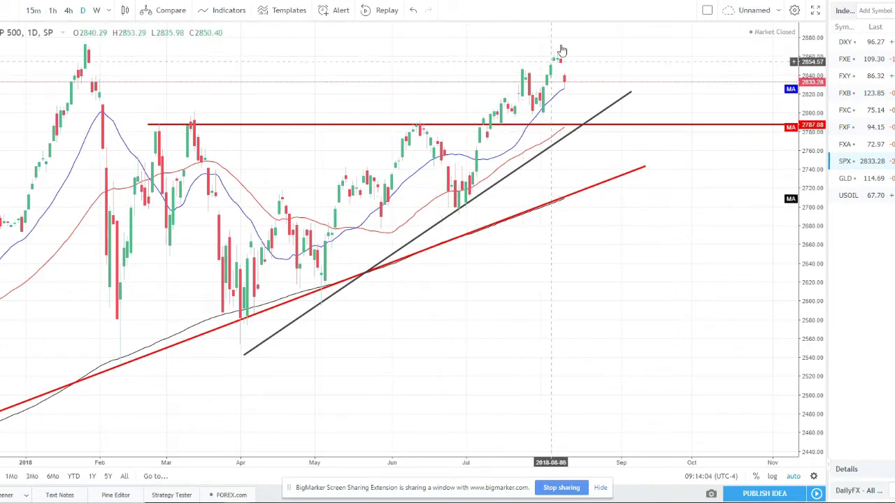
scroll(461, 72, "down", 3)
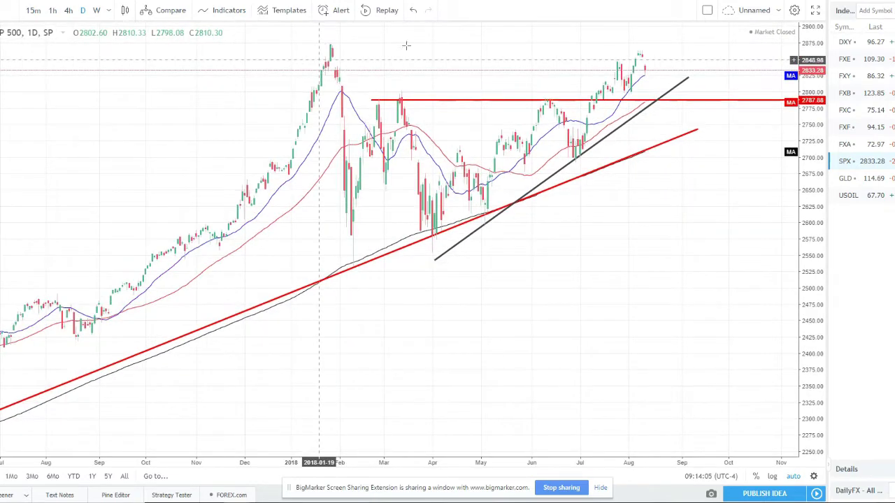
scroll(533, 48, "up", 2)
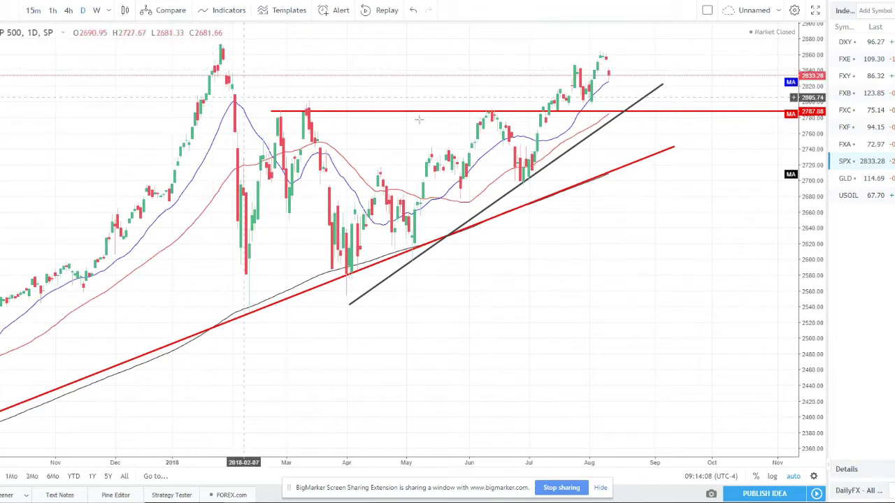
mouse_move(432, 108)
left_mouse_down()
mouse_move(363, 63)
mouse_move(285, 40)
left_mouse_up()
left_click(623, 288)
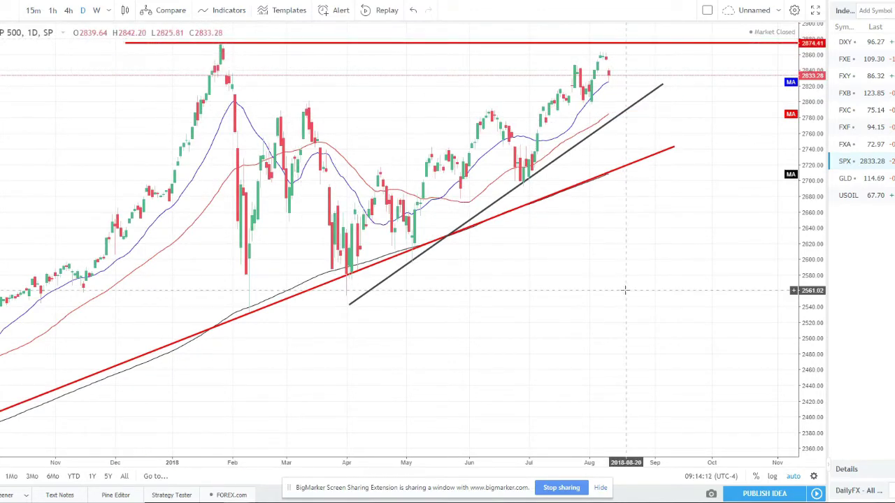
- Open the GLD gold trust daily chart from the watchlist
scroll(625, 289, "down", 2)
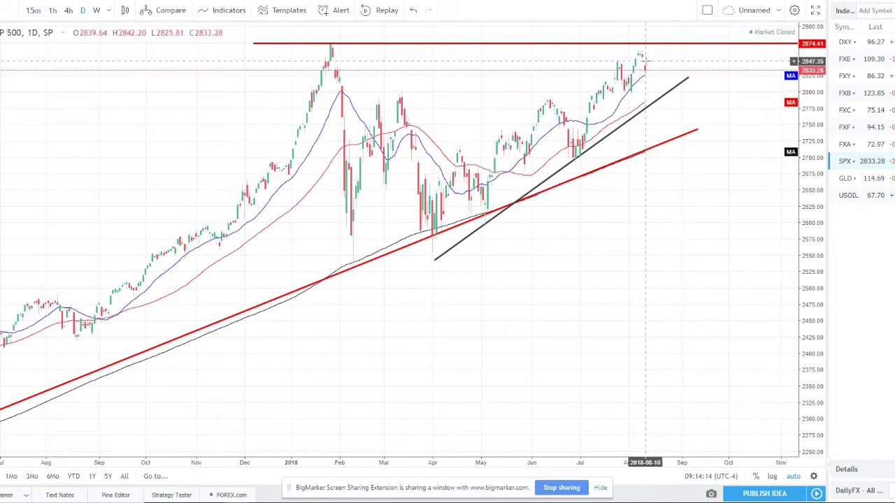
scroll(571, 175, "up", 2)
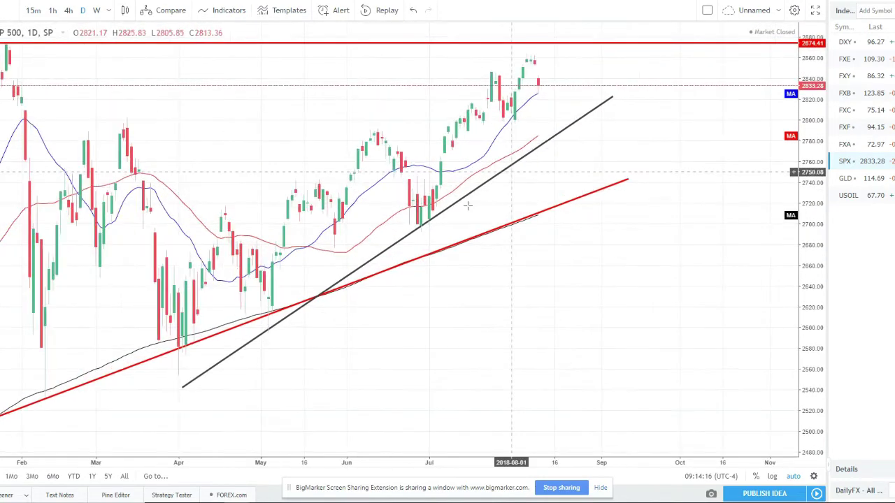
scroll(356, 251, "up", 1)
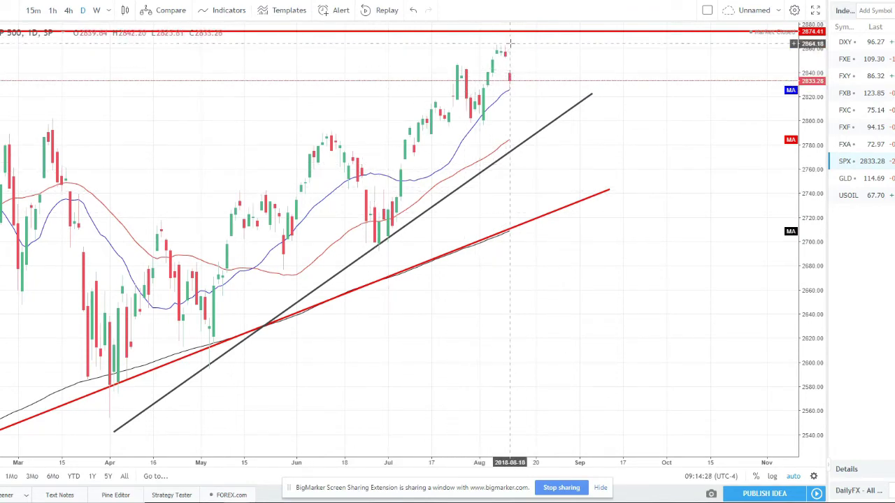
left_click(865, 180)
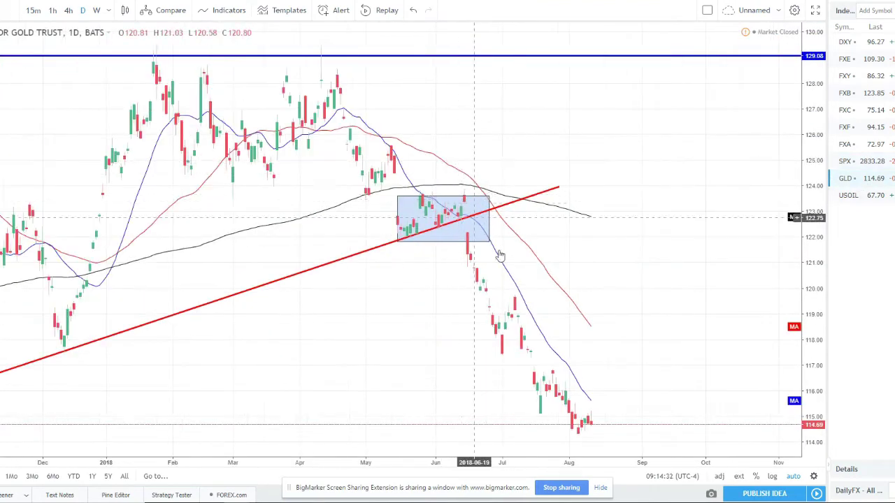
- Draw a thin pink rectangle zone near 114.7 on GLD, then open the USOIL chart
scroll(468, 175, "down", 2)
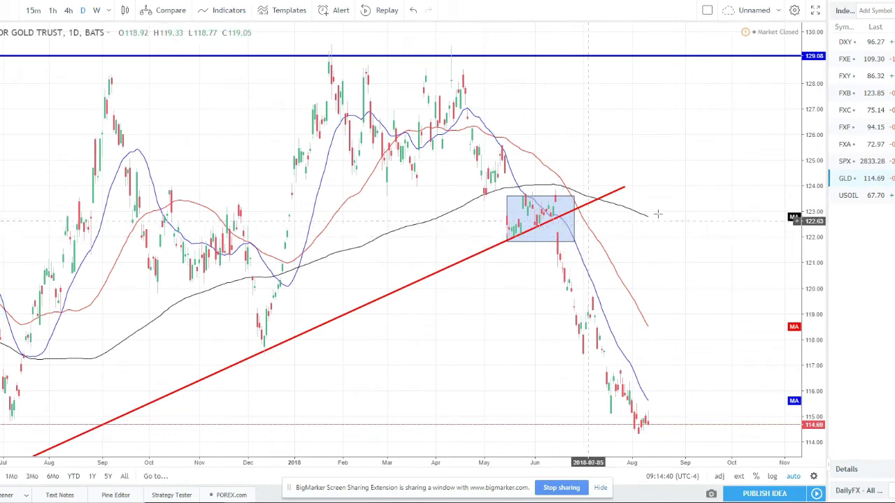
scroll(643, 198, "down", 3)
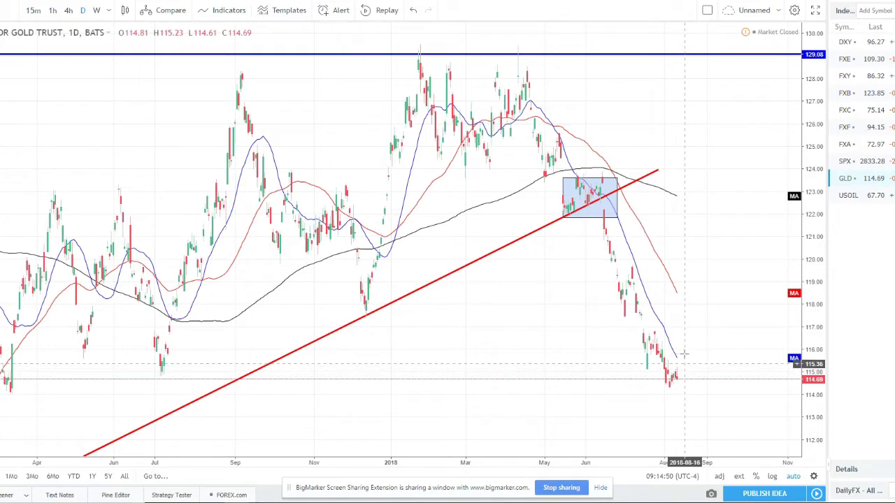
scroll(713, 371, "down", 3)
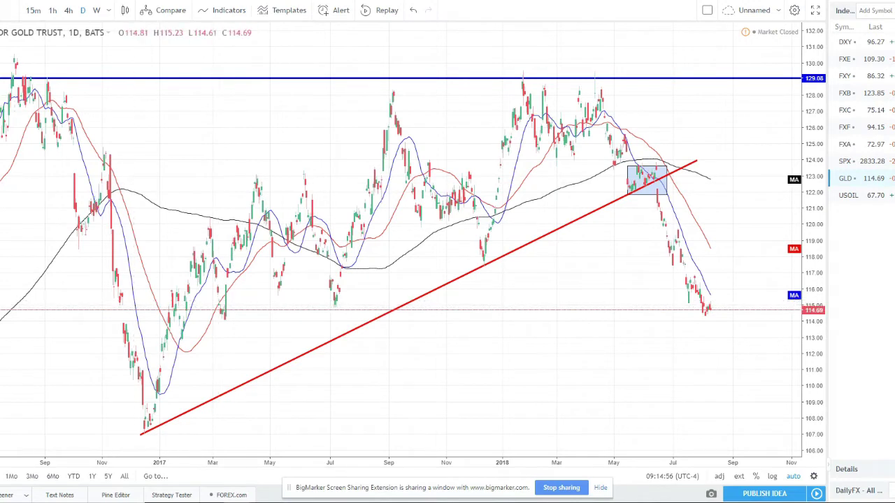
left_click(28, 116)
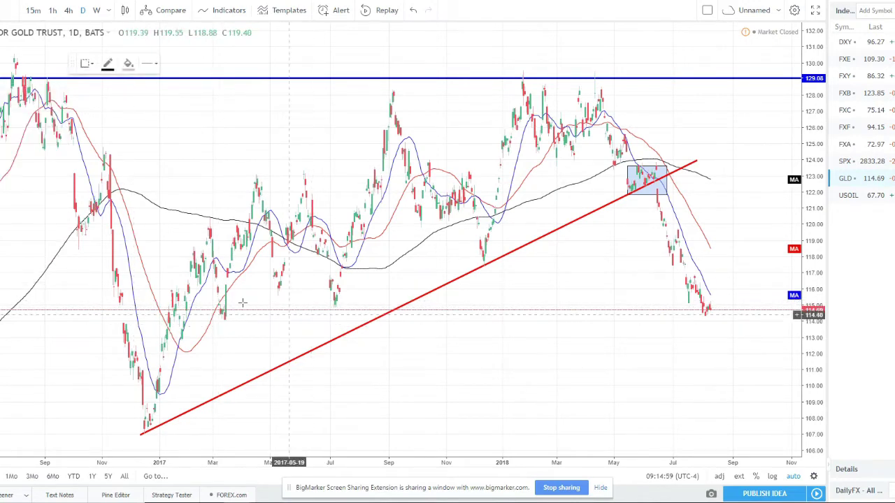
mouse_move(212, 315)
left_mouse_down()
mouse_move(792, 315)
mouse_move(793, 305)
left_mouse_up()
scroll(650, 412, "up", 3)
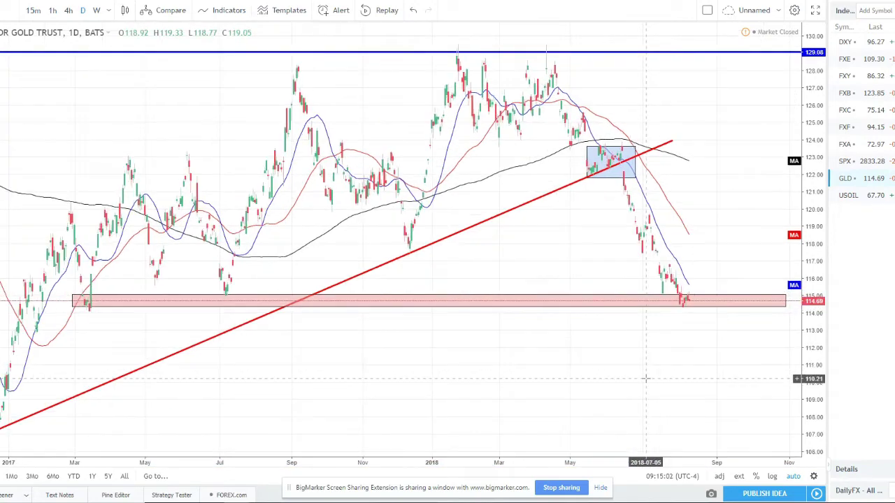
left_click_drag(646, 378, 588, 264)
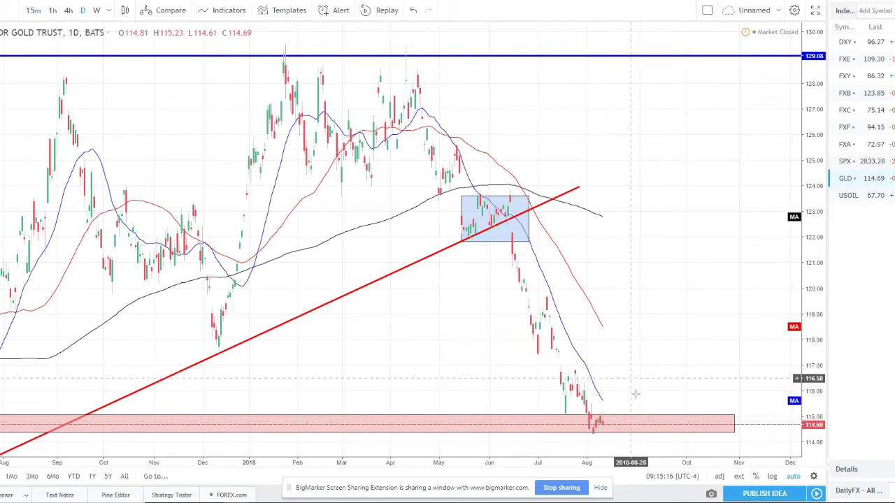
left_click(865, 197)
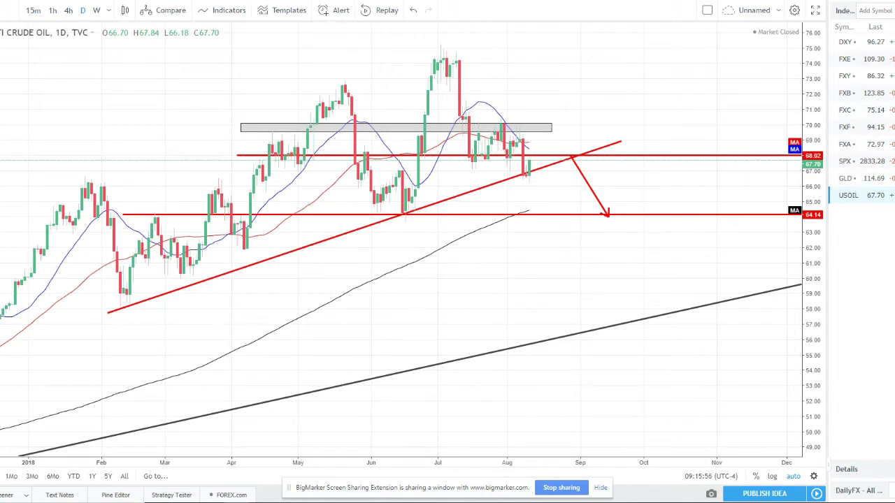
- Switch to the All Pairs watchlist and open the EURUSD daily chart
left_click(844, 11)
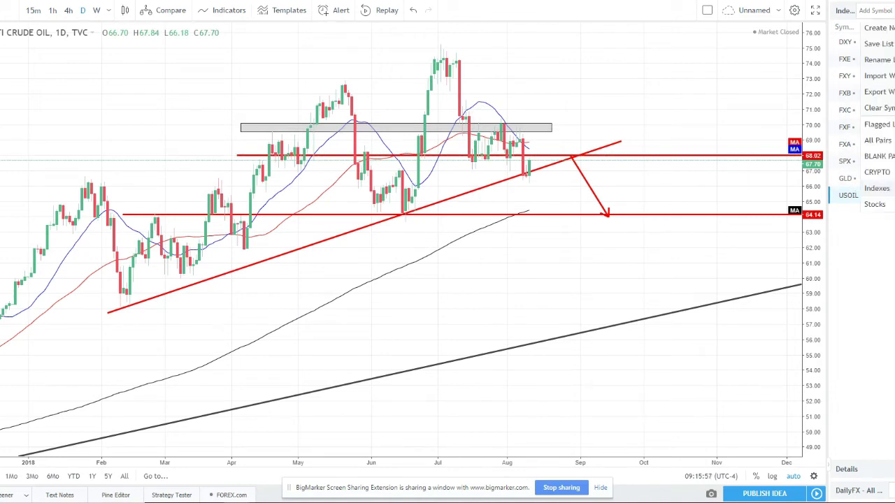
left_click(884, 141)
left_click(874, 46)
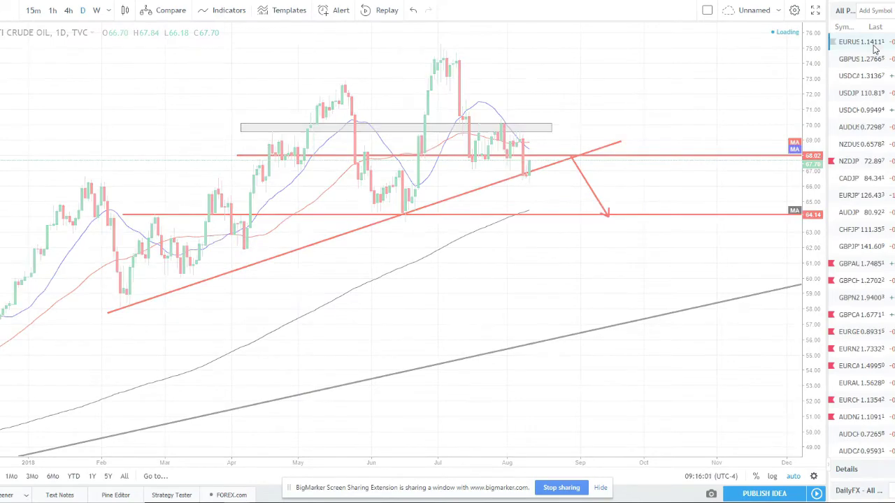
scroll(561, 196, "down", 3)
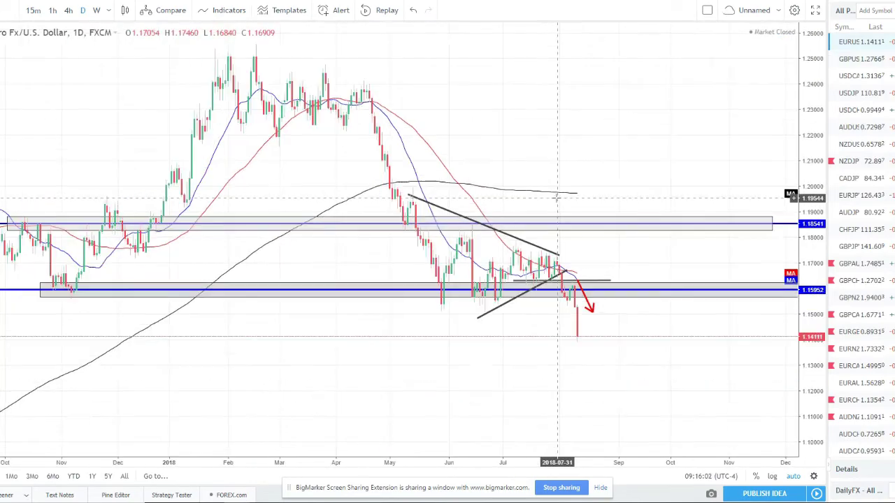
- Extend the EUR/USD red projection arrow further down and shift it right of the candles
scroll(442, 280, "up", 2)
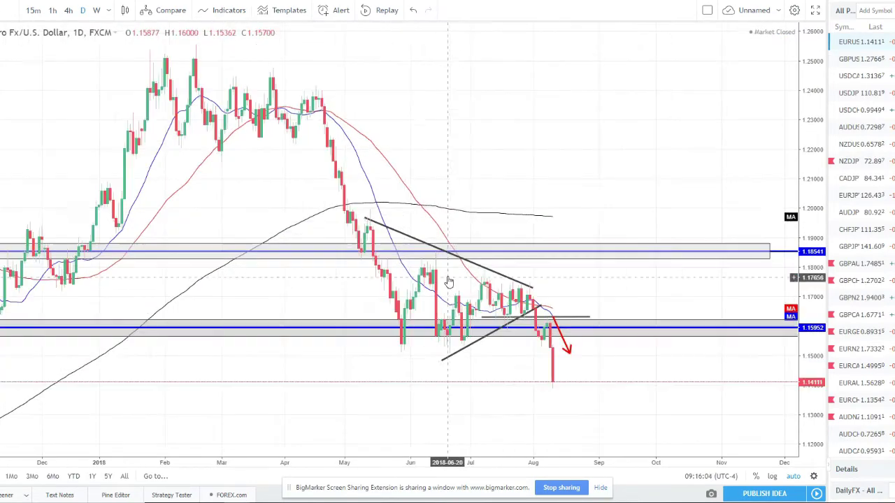
scroll(476, 354, "up", 1)
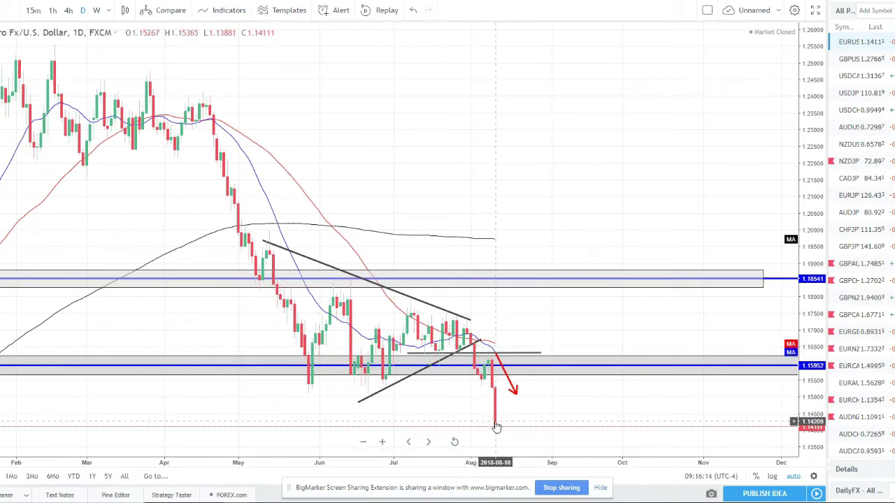
scroll(494, 423, "down", 3)
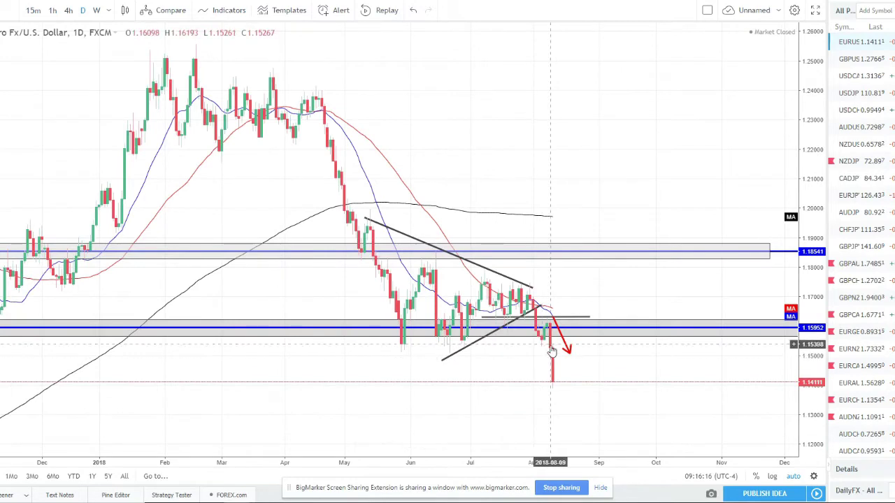
left_click_drag(568, 357, 578, 389)
left_click(588, 284)
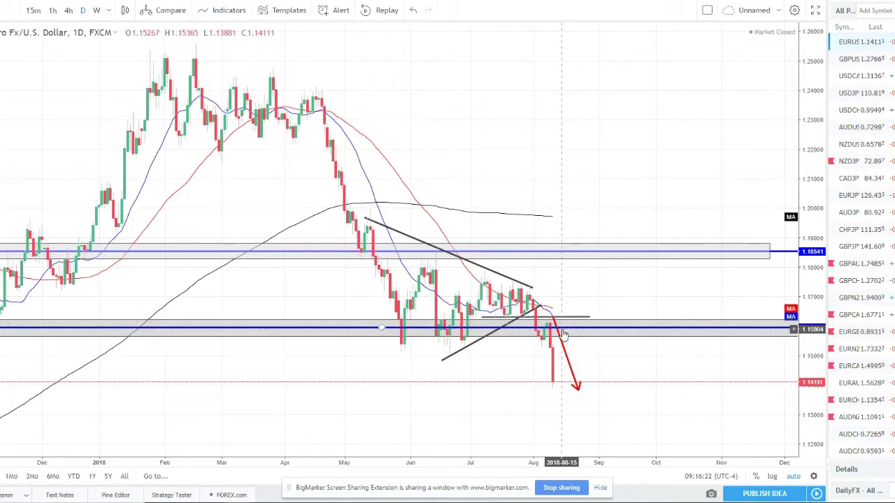
scroll(557, 350, "down", 3)
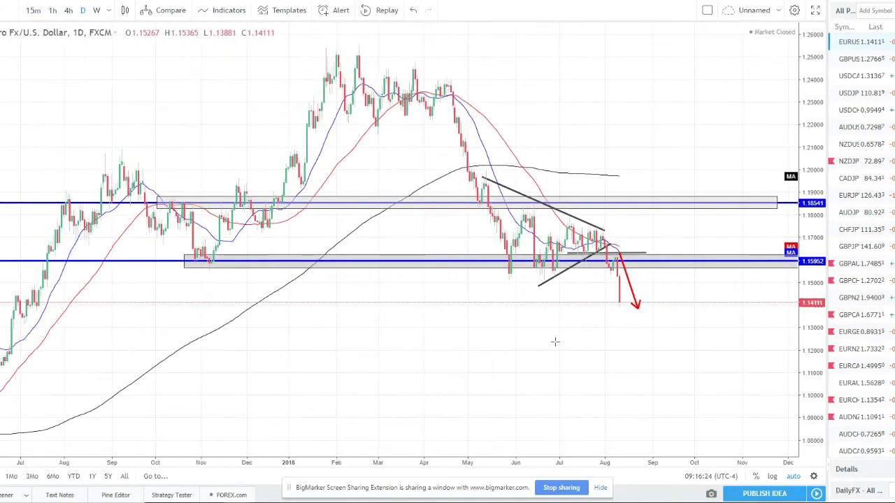
scroll(556, 343, "up", 3)
left_click_drag(567, 363, 624, 376)
left_click(604, 367)
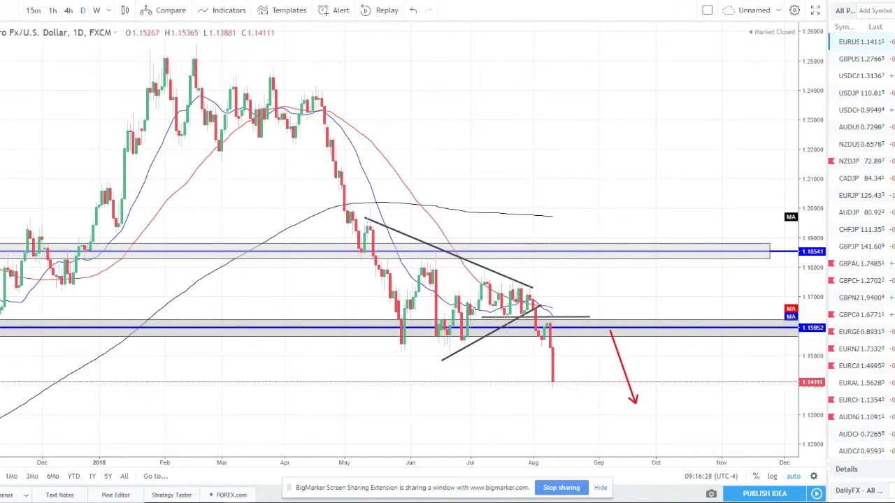
- Draw a black pullback trend line from the latest low to the broken support zone, then open GBPUSD
key("alt+t")
left_click(566, 383)
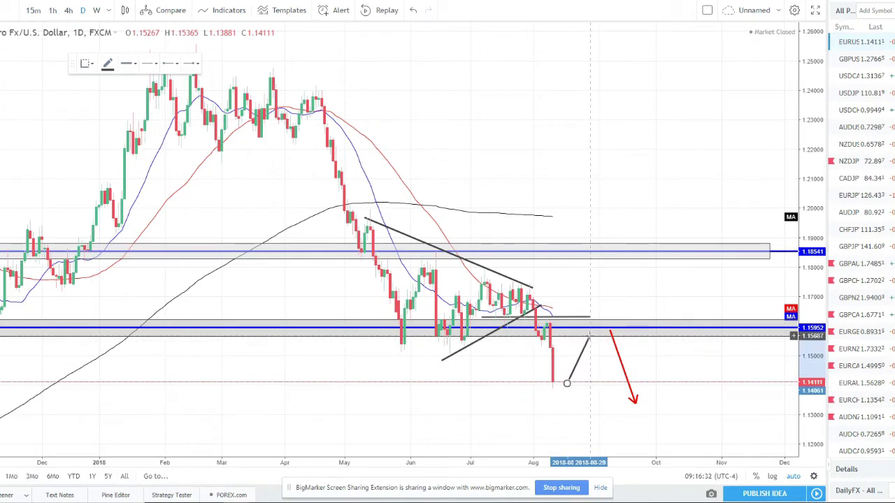
left_click(589, 336)
left_click(591, 371)
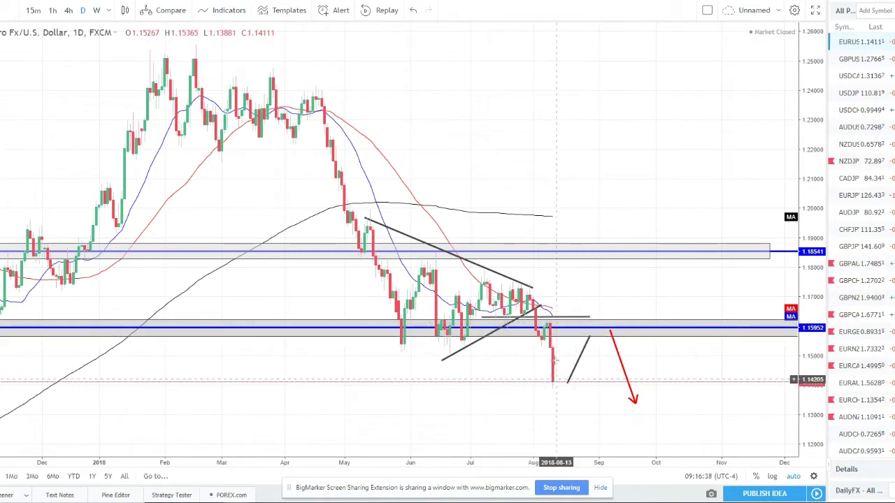
left_click(562, 379)
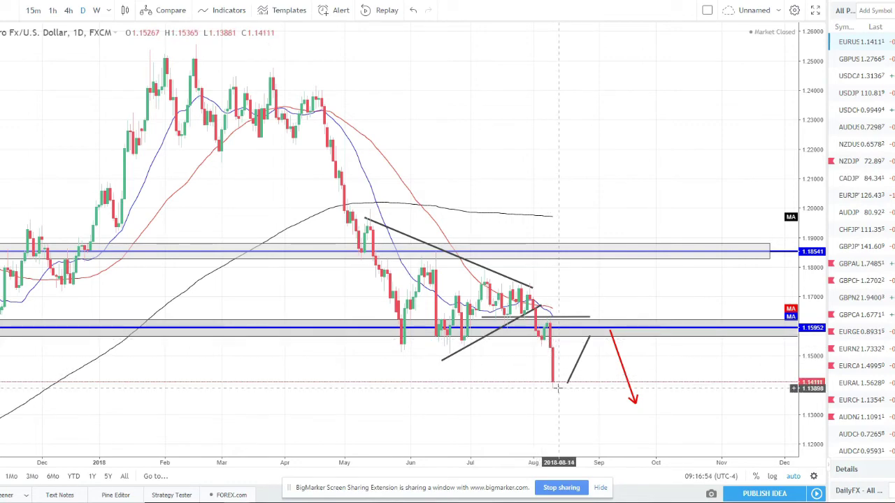
left_click(860, 59)
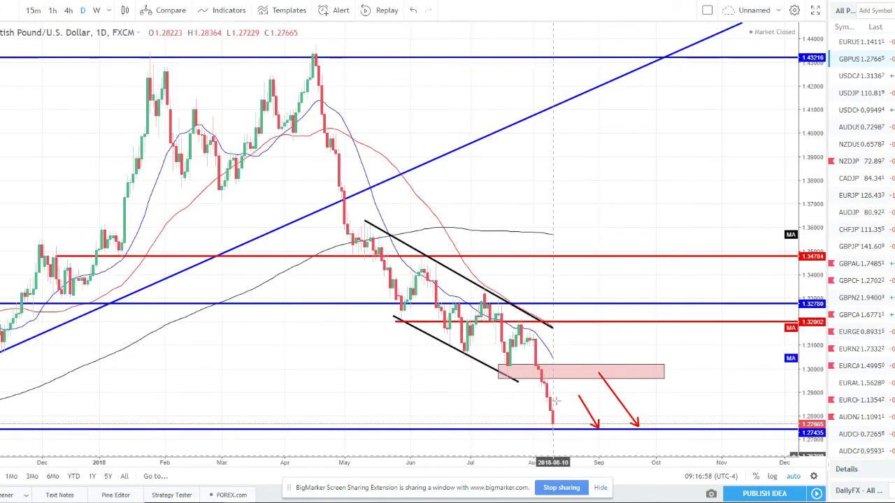
left_click(541, 376)
left_click(558, 337)
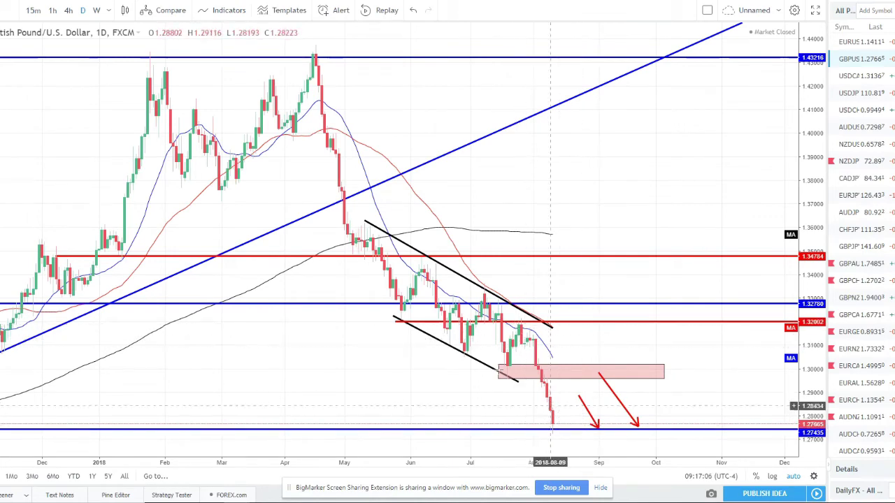
scroll(450, 369, "down", 3)
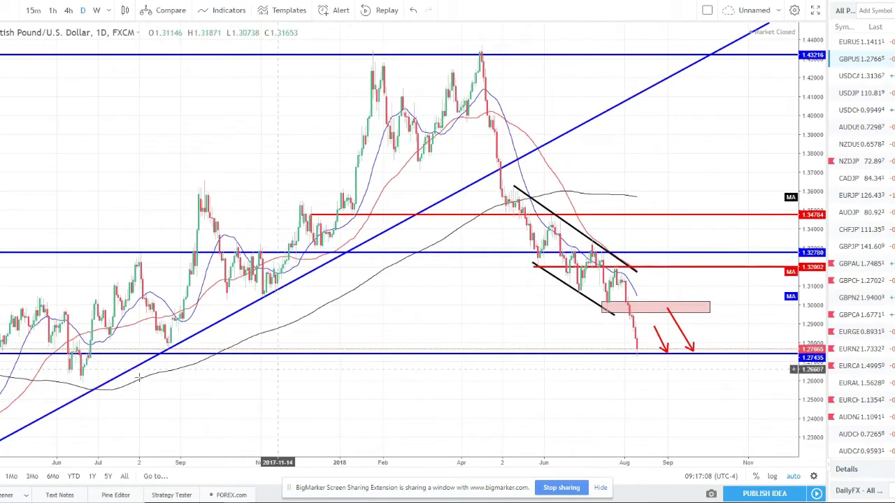
scroll(138, 377, "down", 2)
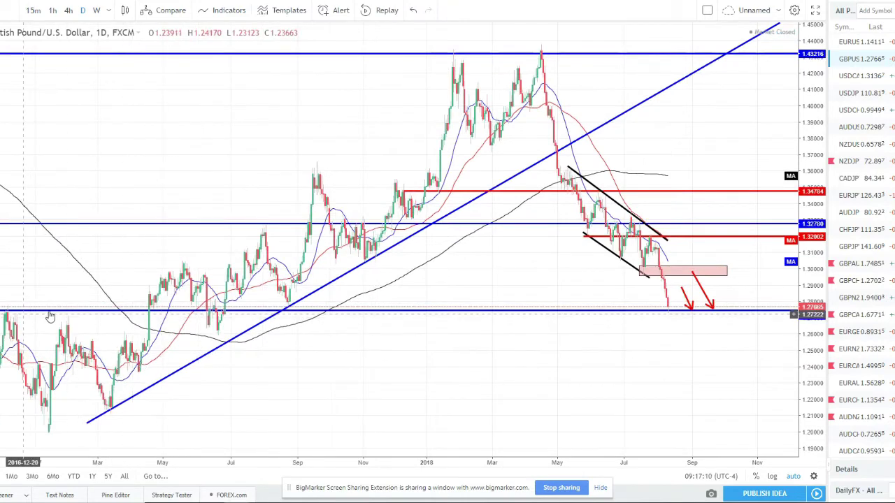
scroll(505, 334, "up", 2)
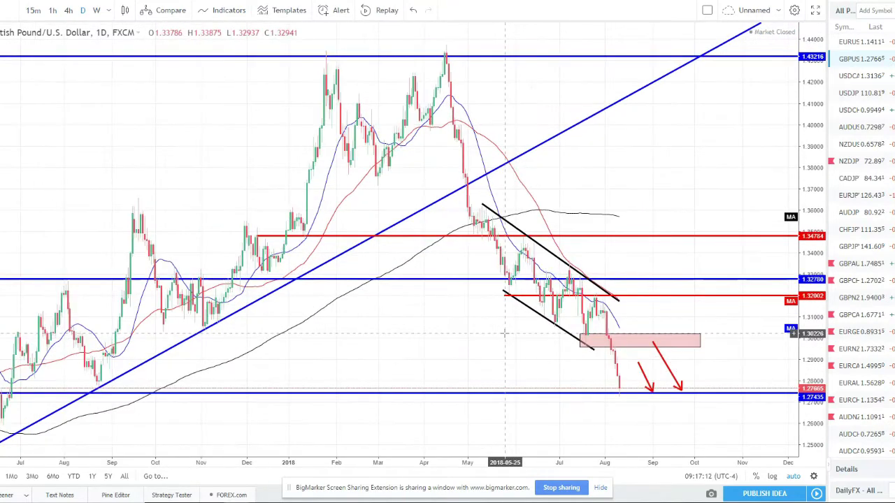
scroll(504, 334, "up", 2)
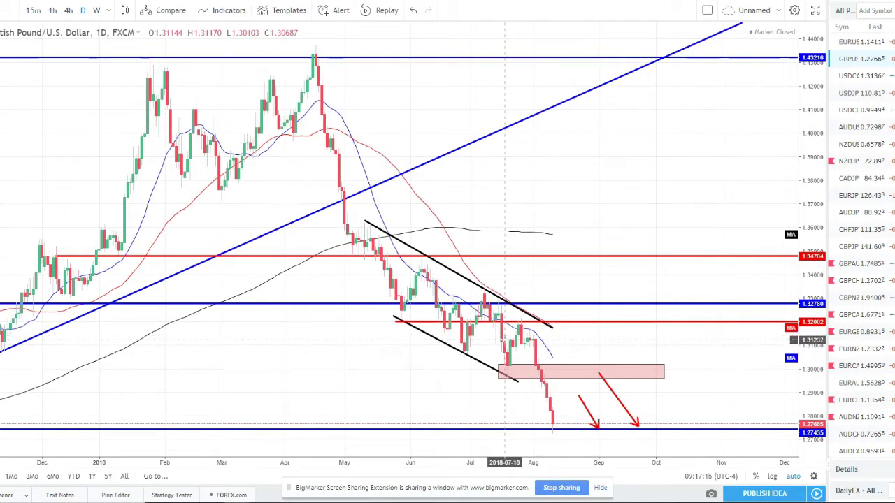
left_click(552, 373)
left_click(563, 422)
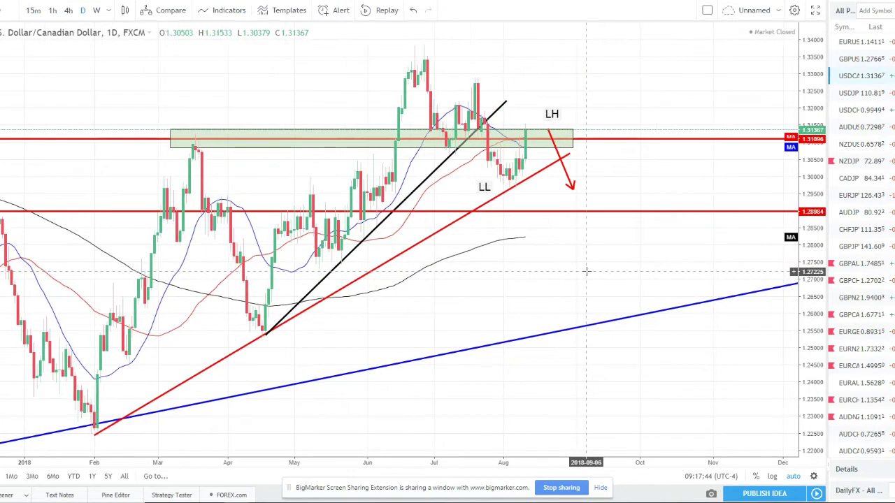
- Draw two descending trendlines: June high to near the red arrow, and mid-June support to below LL
scroll(467, 300, "down", 2)
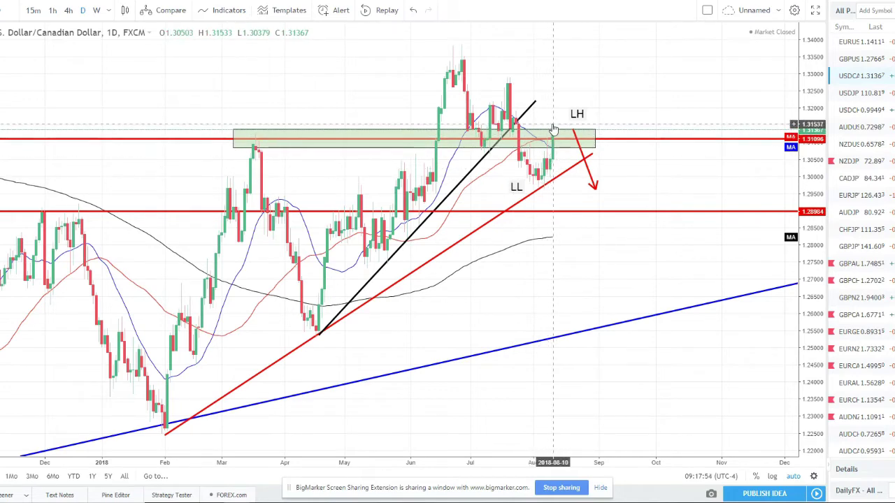
scroll(557, 222, "up", 2)
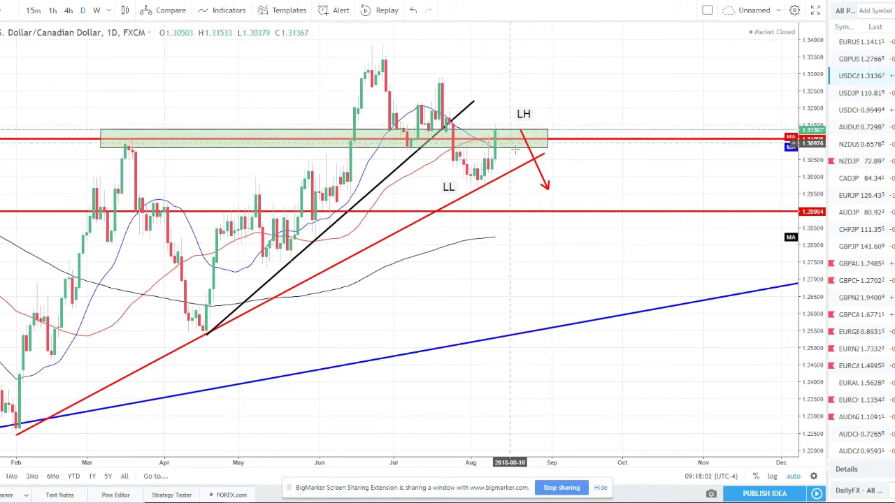
scroll(516, 239, "down", 3)
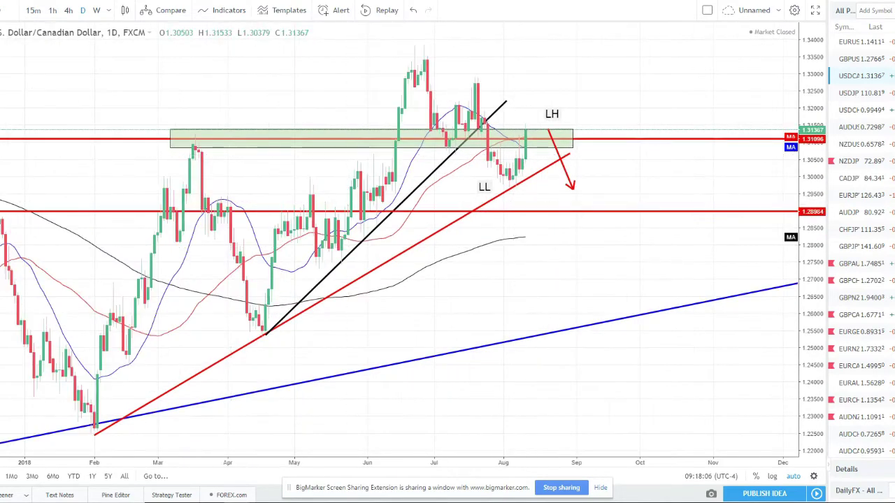
left_click(424, 43)
left_click(567, 157)
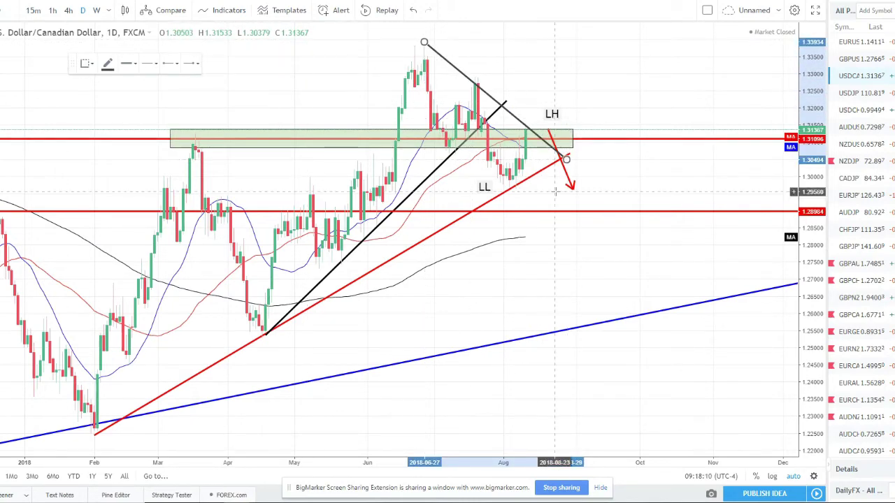
left_click(397, 142)
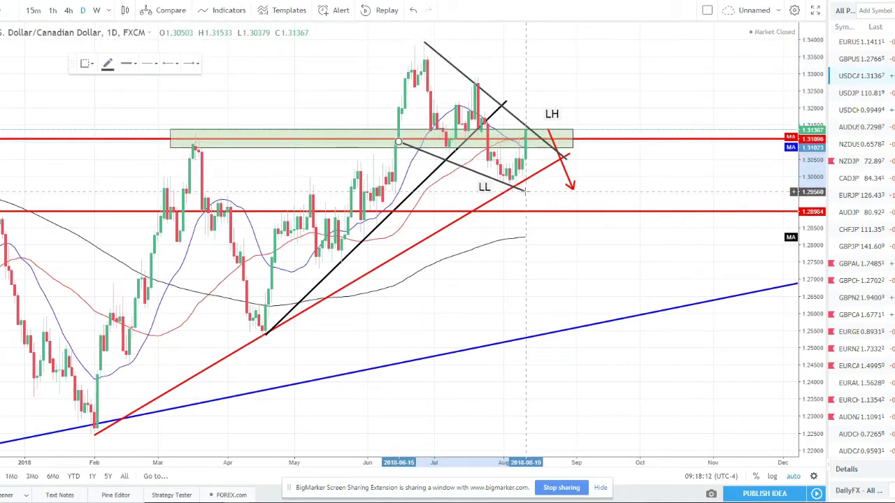
left_click(525, 191)
scroll(591, 272, "down", 2)
left_click(589, 277)
scroll(589, 277, "up", 2)
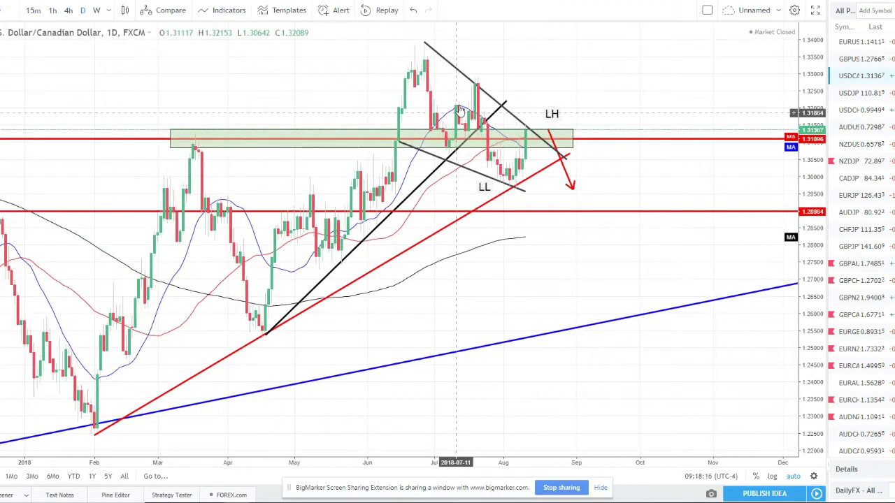